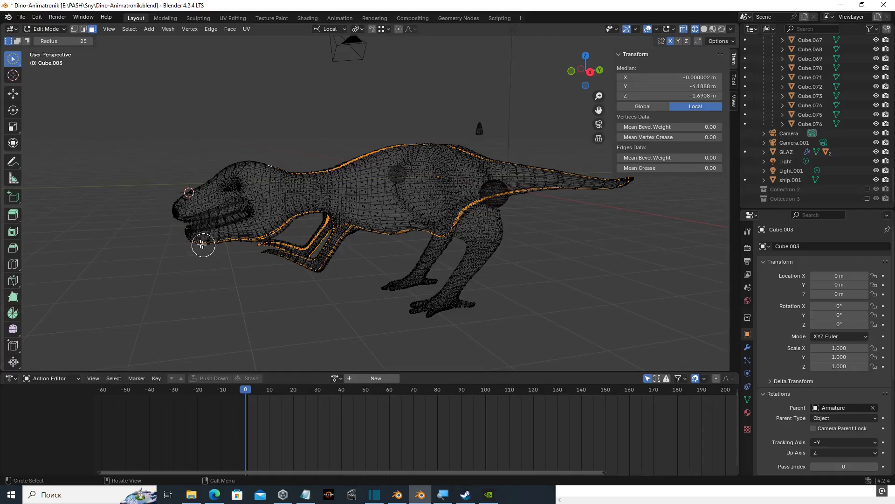
# - Deselect the faces along the dinosaur's underside, keep only the strip along its back selected, and return to solid shading
pyautogui.press('b')
pyautogui.moveTo(187, 232)
pyautogui.mouseDown()
pyautogui.moveTo(210, 244)
pyautogui.moveTo(288, 242)
pyautogui.moveTo(264, 226)
pyautogui.moveTo(303, 236)
pyautogui.moveTo(270, 244)
pyautogui.moveTo(416, 234)
pyautogui.moveTo(512, 196)
pyautogui.moveTo(634, 192)
pyautogui.moveTo(637, 180)
pyautogui.mouseUp()
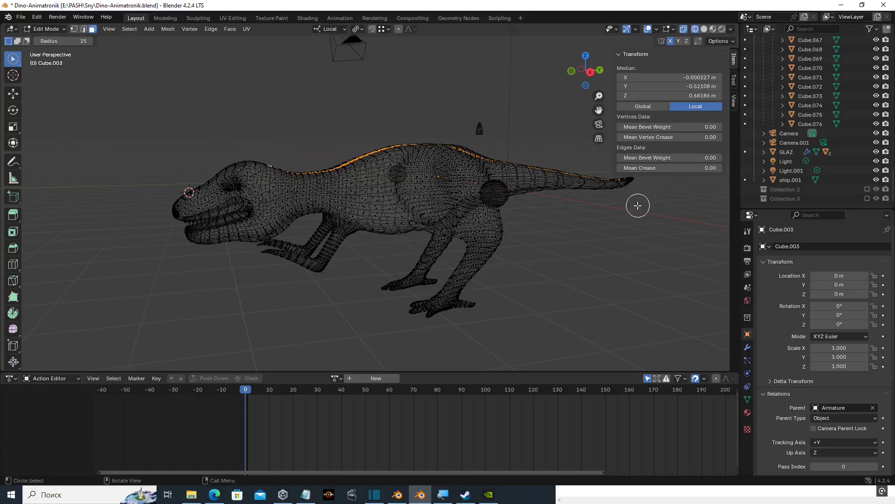
pyautogui.moveTo(639, 204); pyautogui.dragTo(339, 257, button='middle')
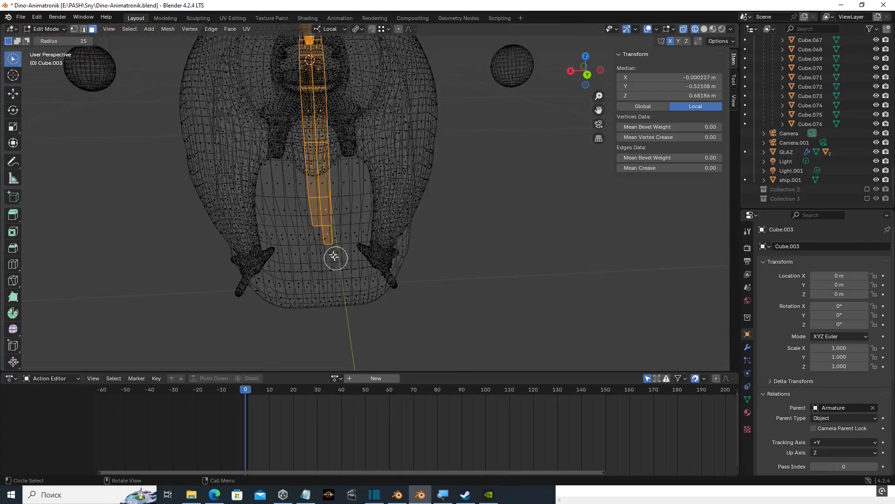
pyautogui.press('z')
pyautogui.click(353, 248)
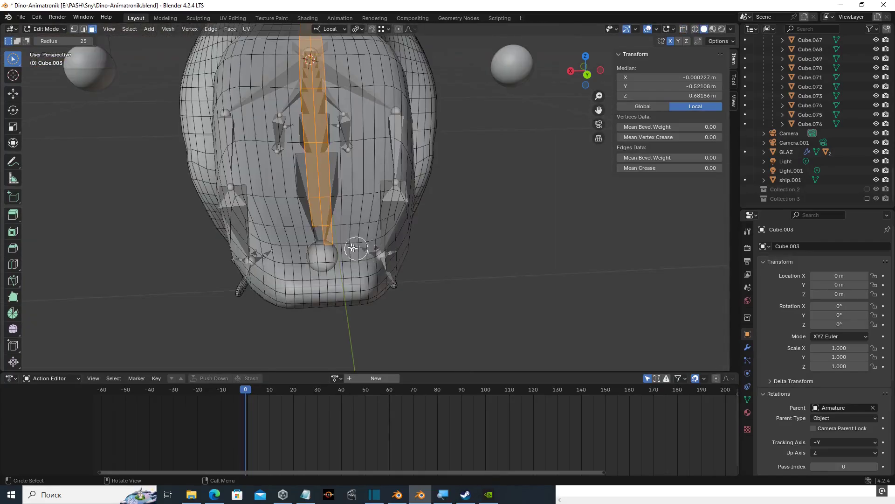
# - Add the missing face near the tail tip to the selected strip along the dinosaur's back
pyautogui.moveTo(333, 245); pyautogui.dragTo(341, 245, button='middle')
pyautogui.click(18, 64)
pyautogui.click(55, 81)
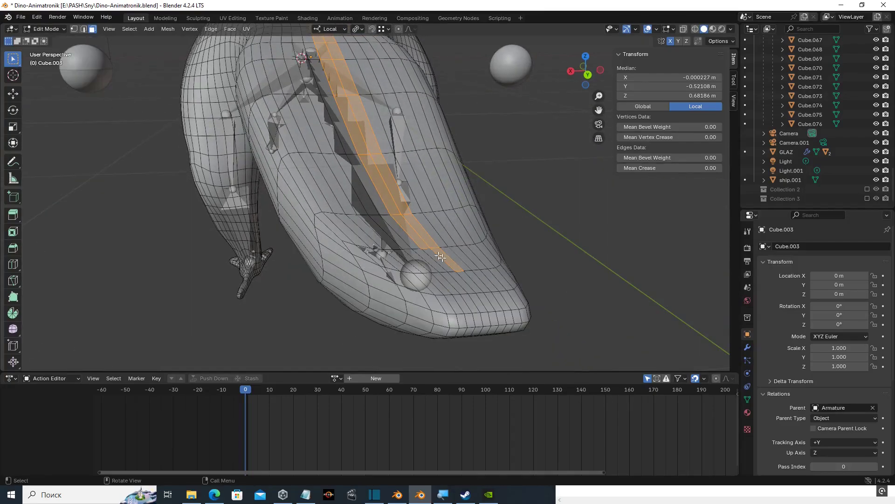
pyautogui.keyDown('shift'); pyautogui.click(440, 261); pyautogui.keyUp('shift')
# - Display the dinosaur mesh's vertex normals to examine their direction along the back, and hide them again
pyautogui.moveTo(410, 261); pyautogui.dragTo(370, 224, button='middle')
pyautogui.scroll(-4, 449, 284)
pyautogui.click(674, 29)
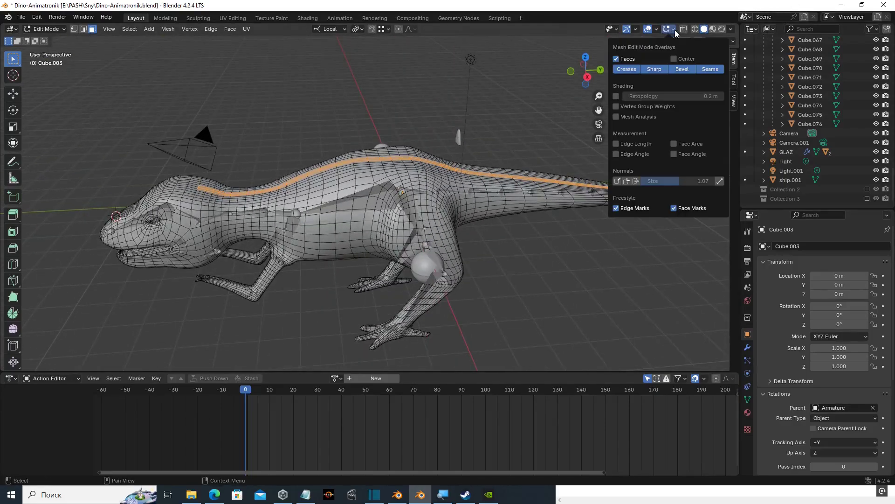
pyautogui.click(617, 181)
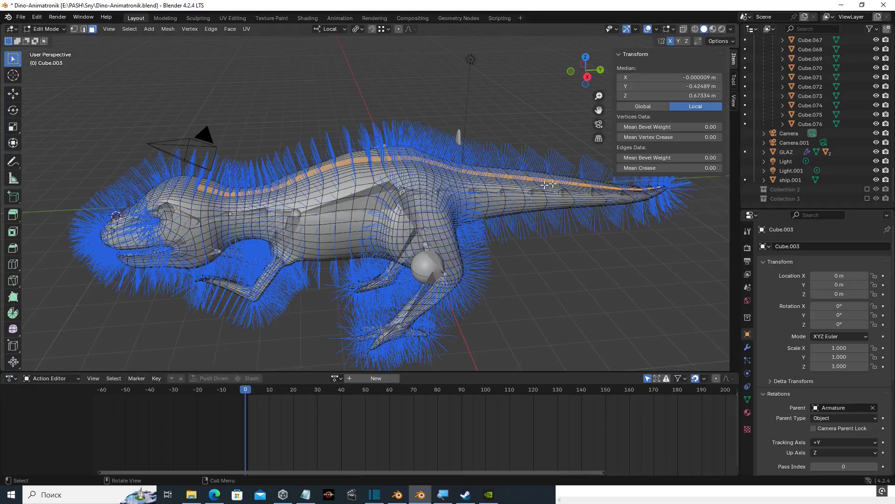
pyautogui.moveTo(494, 202); pyautogui.dragTo(374, 182, button='middle')
pyautogui.click(668, 29)
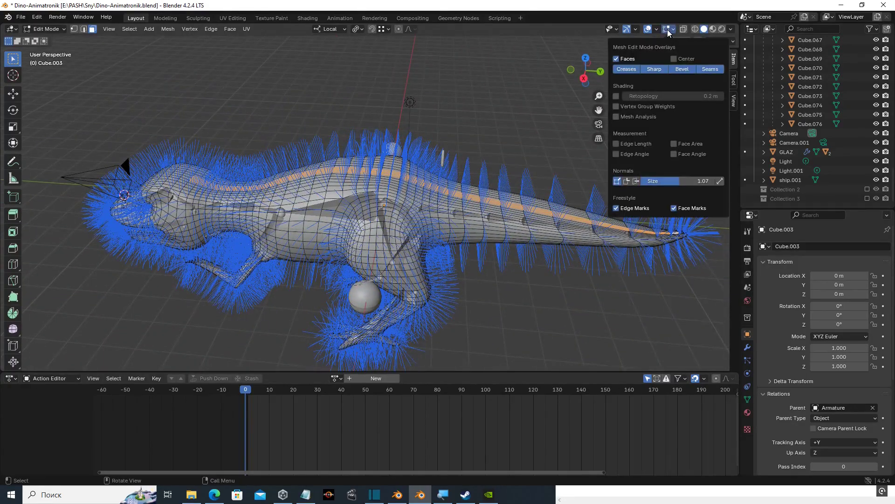
pyautogui.click(617, 180)
# - Duplicate the selected back strip in place and separate it into its own object, returning to Object Mode
pyautogui.moveTo(403, 161); pyautogui.dragTo(409, 190, button='middle')
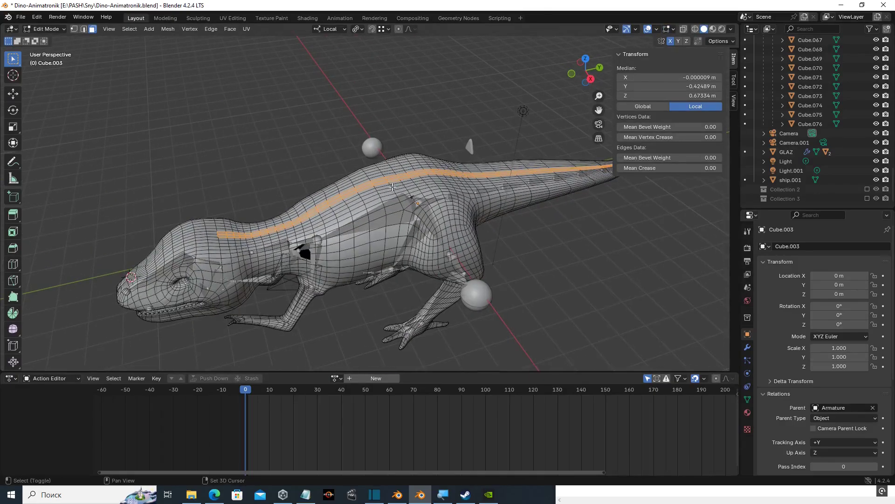
pyautogui.hotkey('shift', 'd')
pyautogui.rightClick(392, 126)
pyautogui.press('p')
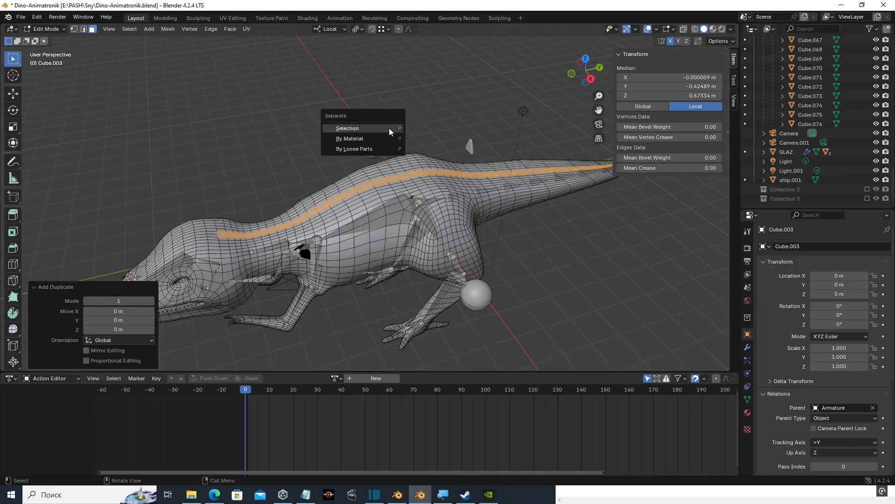
pyautogui.click(389, 128)
pyautogui.press('Tab')
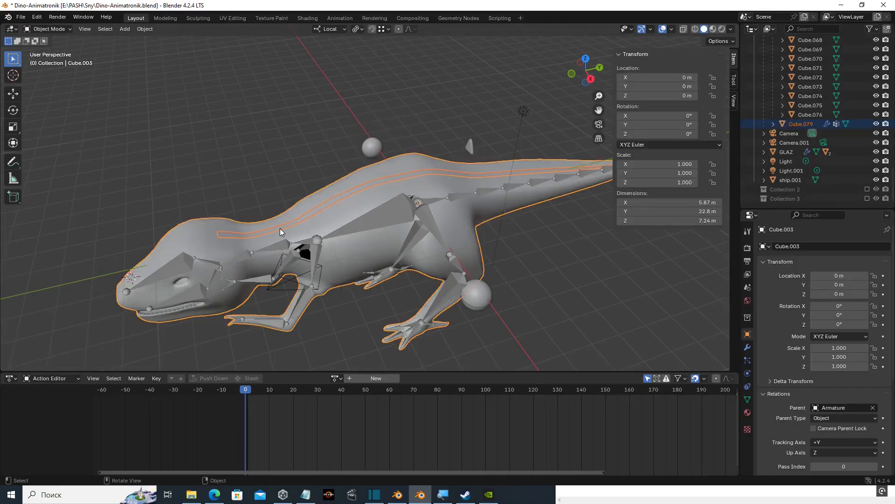
# - Select the separated back strip, enter Edit Mode on it and select all of its faces
pyautogui.click(281, 228)
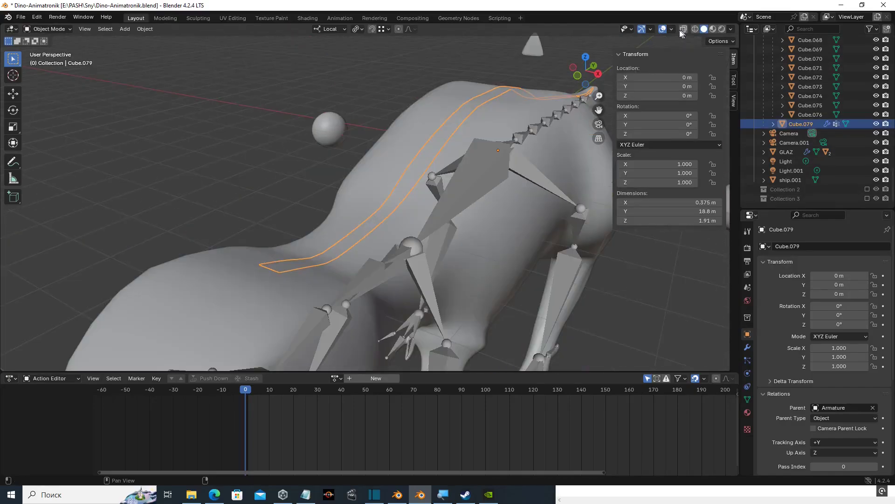
pyautogui.click(671, 30)
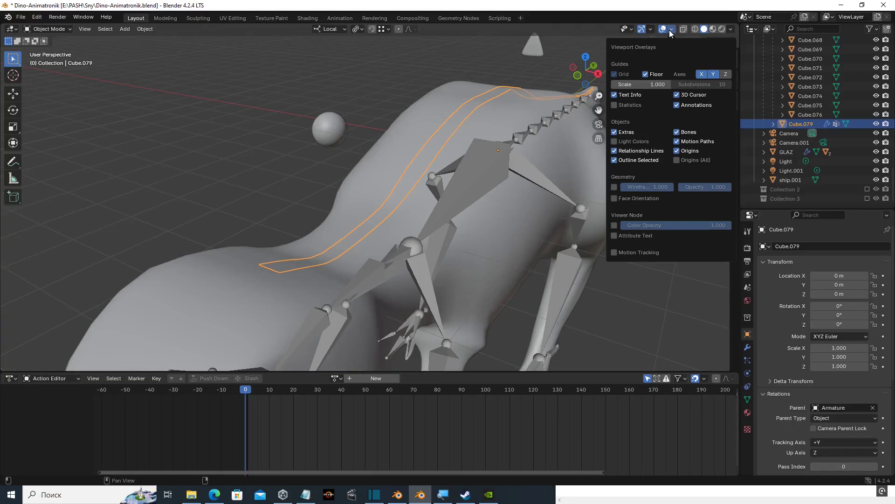
pyautogui.press('Tab')
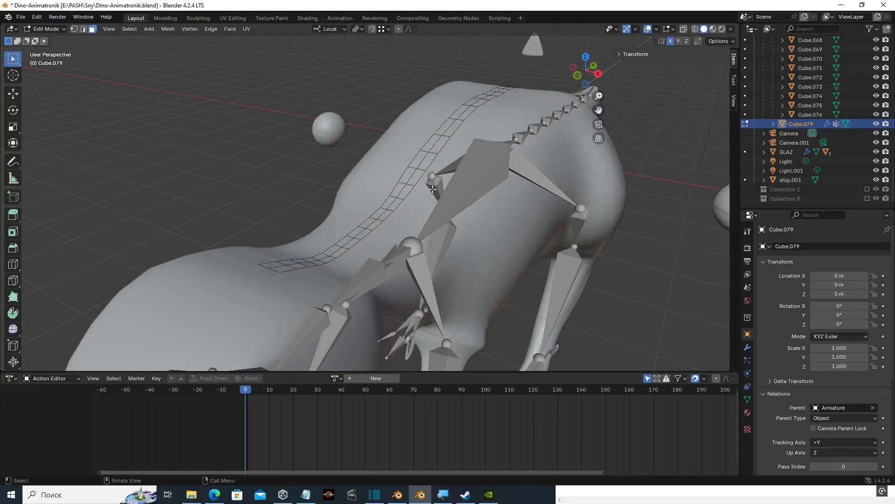
pyautogui.press('a')
# - Show the vertex normals of the separated strip to examine their direction, and hide them again
pyautogui.click(670, 29)
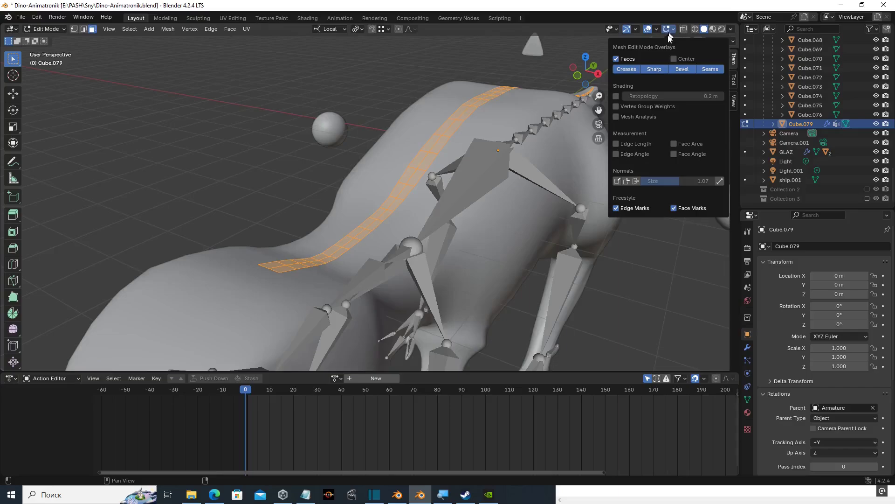
pyautogui.click(617, 181)
pyautogui.moveTo(536, 210); pyautogui.dragTo(489, 218, button='middle')
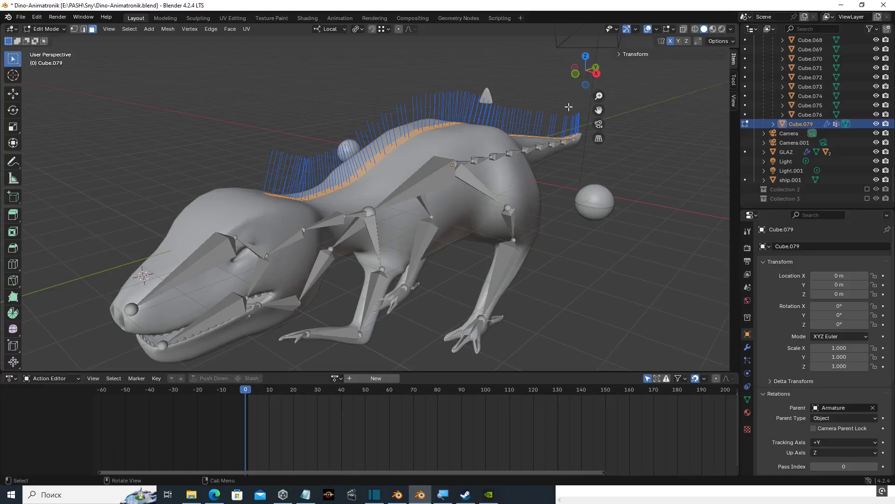
pyautogui.click(673, 29)
pyautogui.click(617, 181)
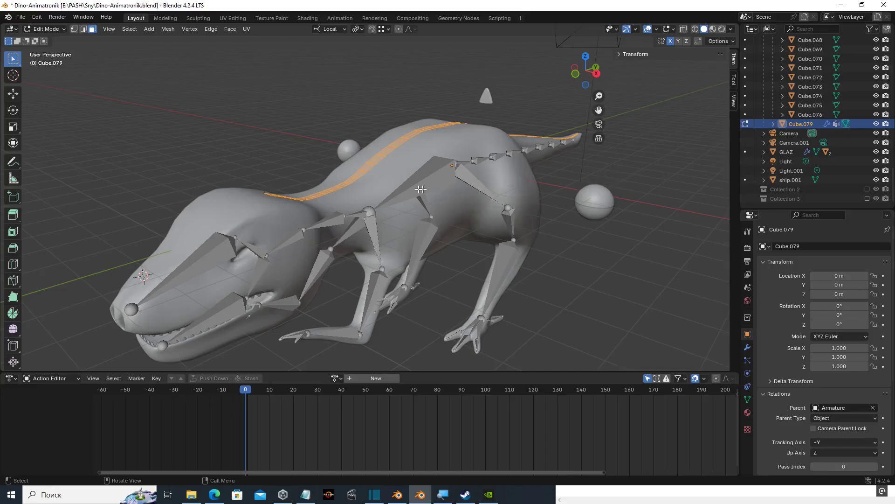
# - Bevel the strip's central lengthwise edge loop with one segment and a width of about 0.073 m
pyautogui.scroll(3, 421, 188)
pyautogui.keyDown('shift'); pyautogui.moveTo(379, 169); pyautogui.dragTo(445, 217, button='middle'); pyautogui.keyUp('shift')
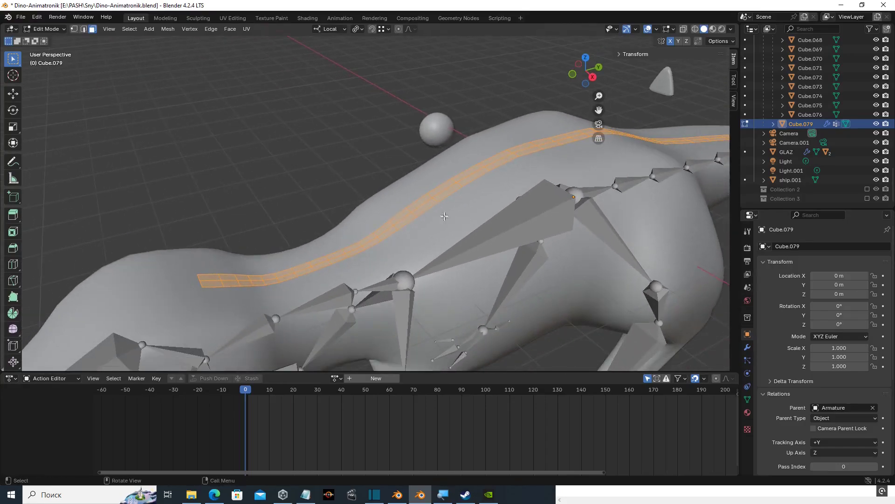
pyautogui.click(83, 29)
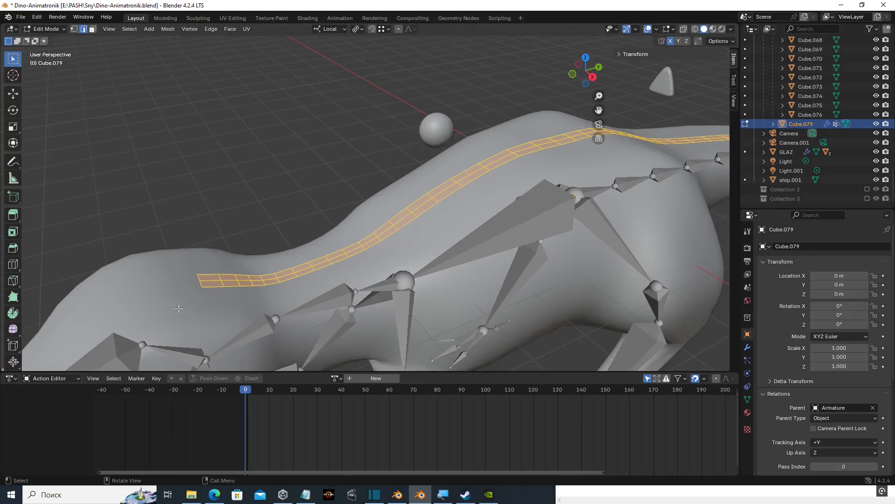
pyautogui.keyDown('alt'); pyautogui.click(211, 280); pyautogui.keyUp('alt')
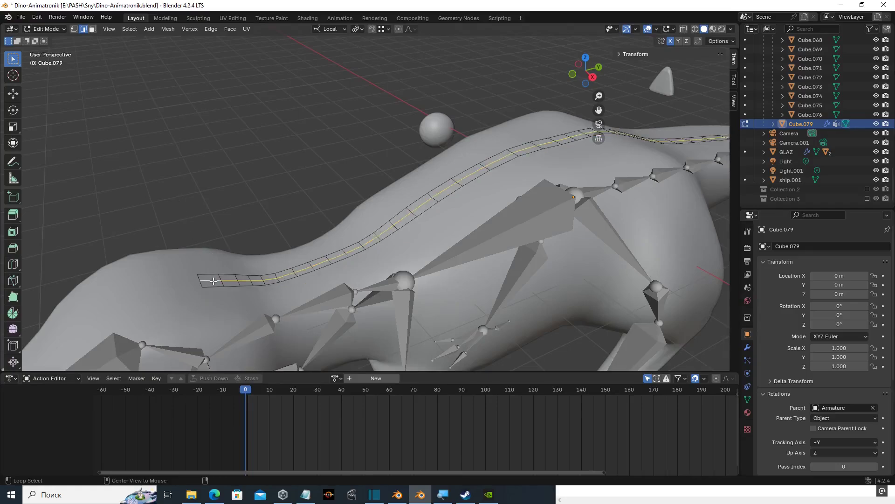
pyautogui.hotkey('ctrl', 'b')
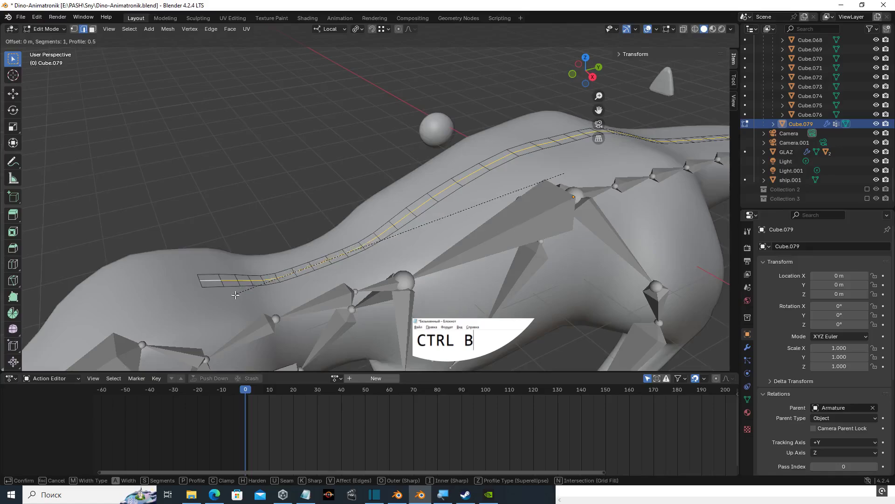
pyautogui.click(239, 334)
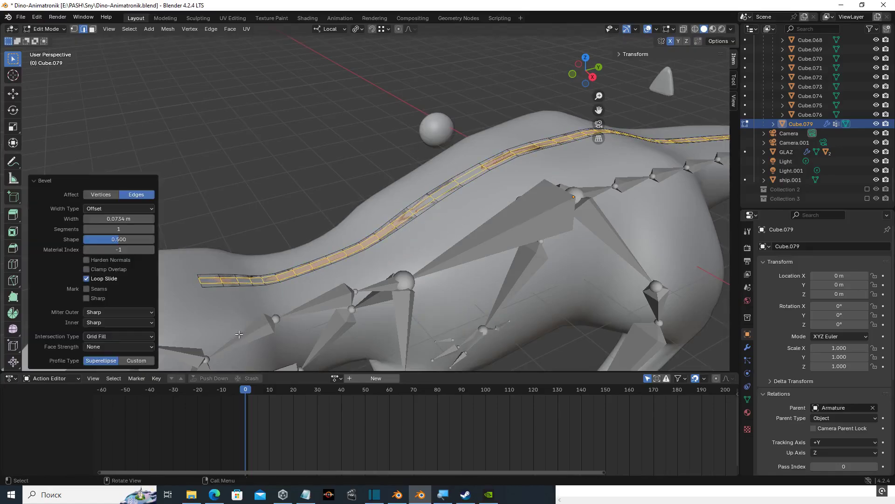
# - Delete the face loops on both outer sides of the strip, keeping only the narrow beveled band in the middle
pyautogui.moveTo(188, 295); pyautogui.dragTo(247, 312, button='middle')
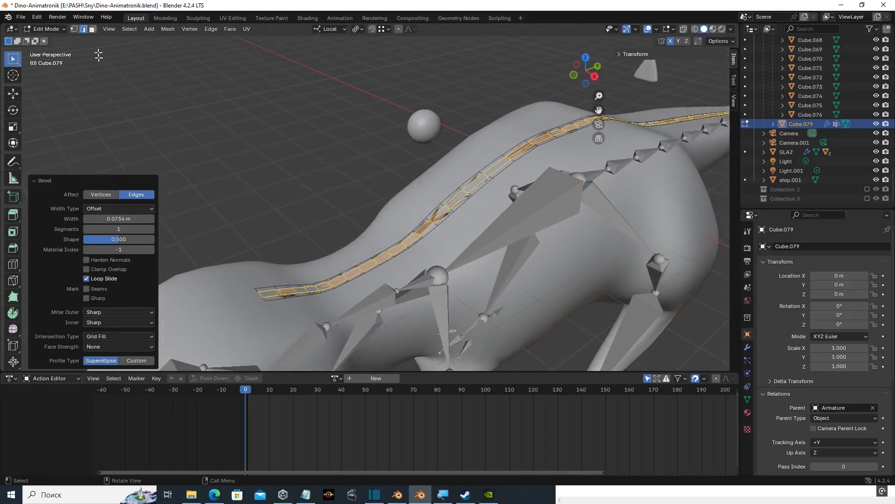
pyautogui.click(93, 29)
pyautogui.click(267, 298)
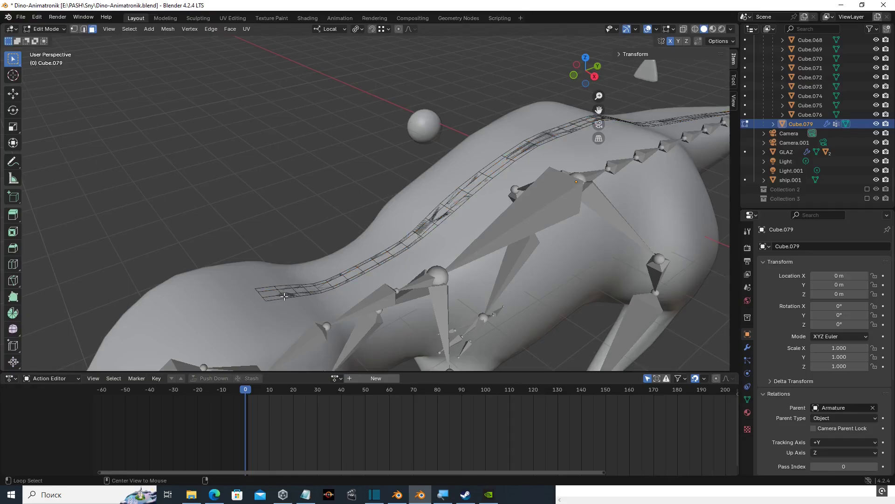
pyautogui.keyDown('alt'); pyautogui.click(284, 297); pyautogui.keyUp('alt')
pyautogui.keyDown('alt'); pyautogui.keyDown('shift'); pyautogui.click(277, 289); pyautogui.keyUp('shift'); pyautogui.keyUp('alt')
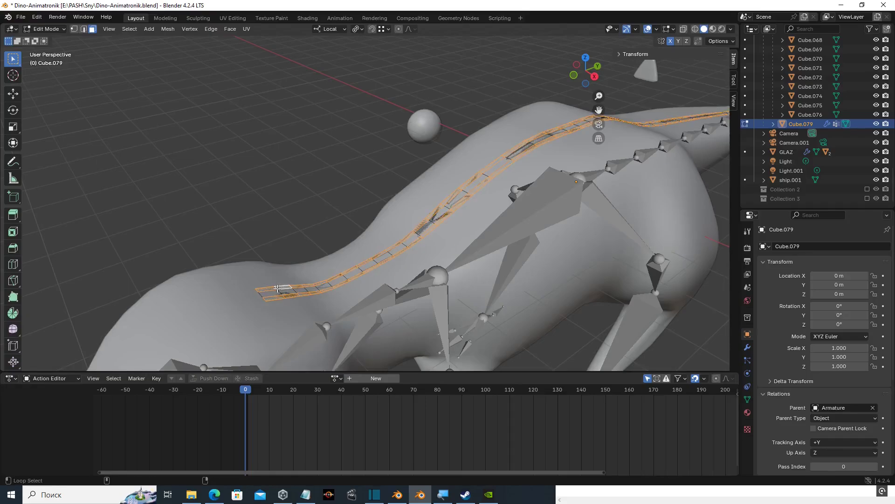
pyautogui.press('z')
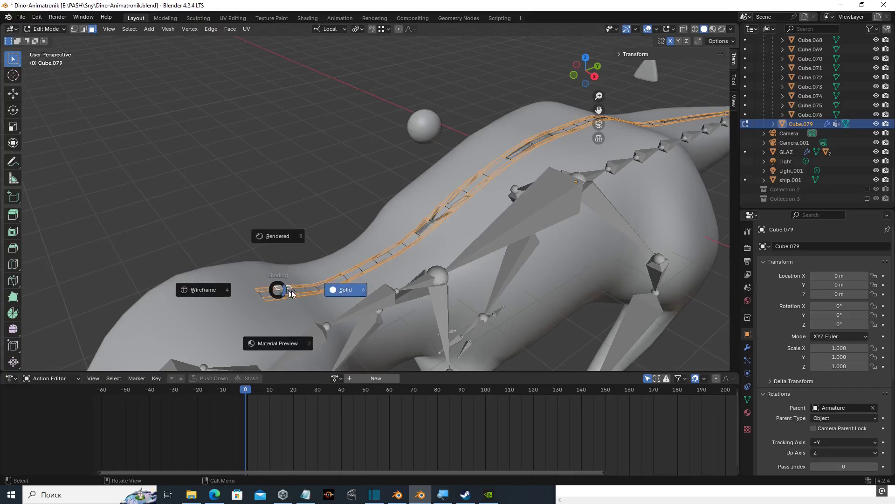
pyautogui.click(314, 286)
pyautogui.press('x')
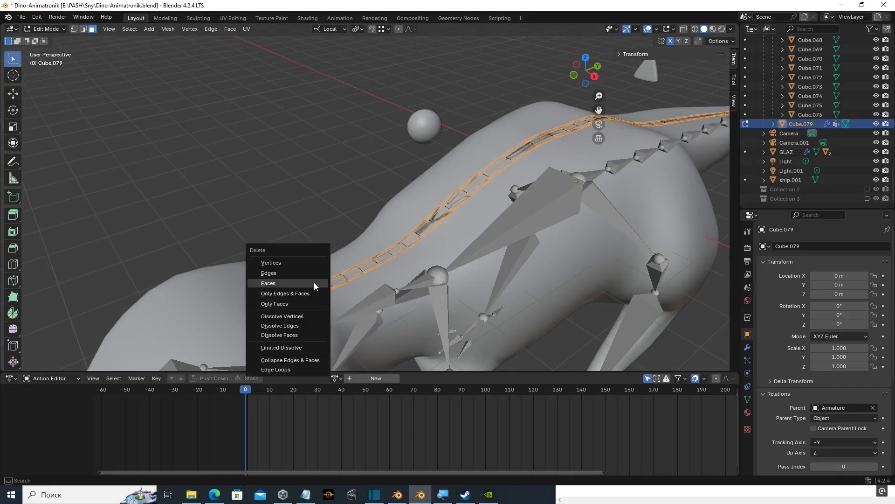
pyautogui.click(315, 283)
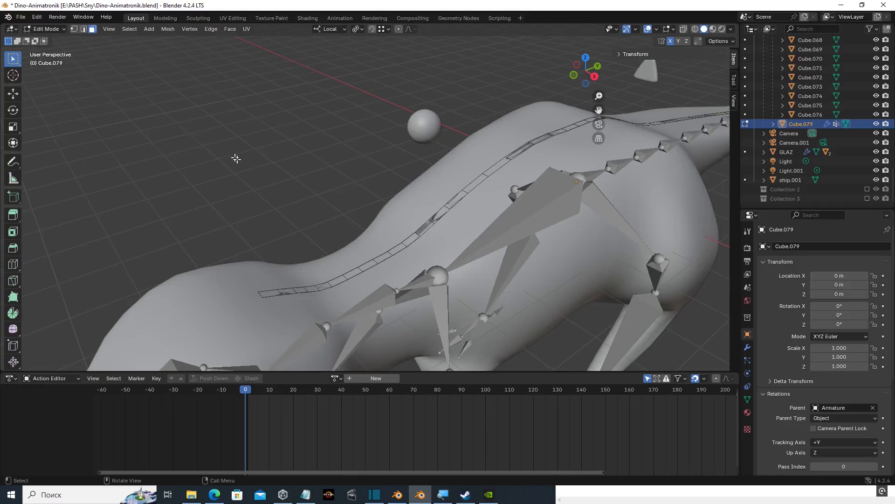
# - Leave Edit Mode and set the instancing type of the narrow back strip to Faces
pyautogui.press('Tab')
pyautogui.click(645, 69)
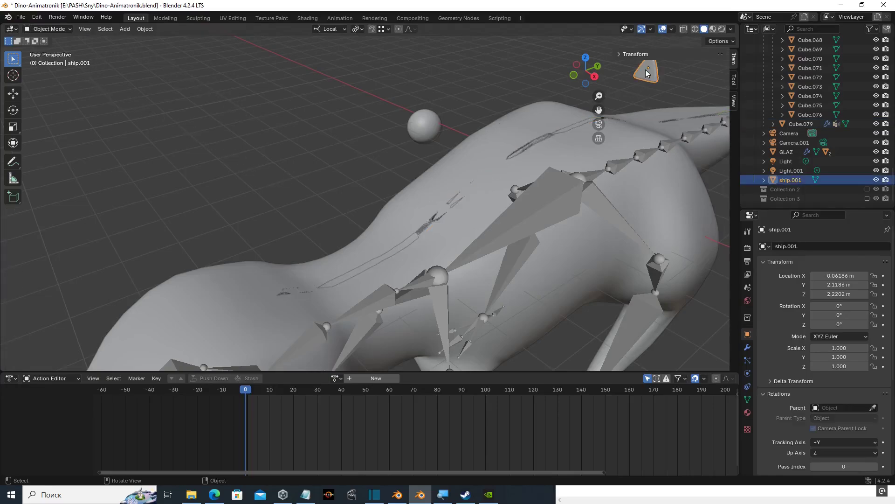
pyautogui.click(379, 264)
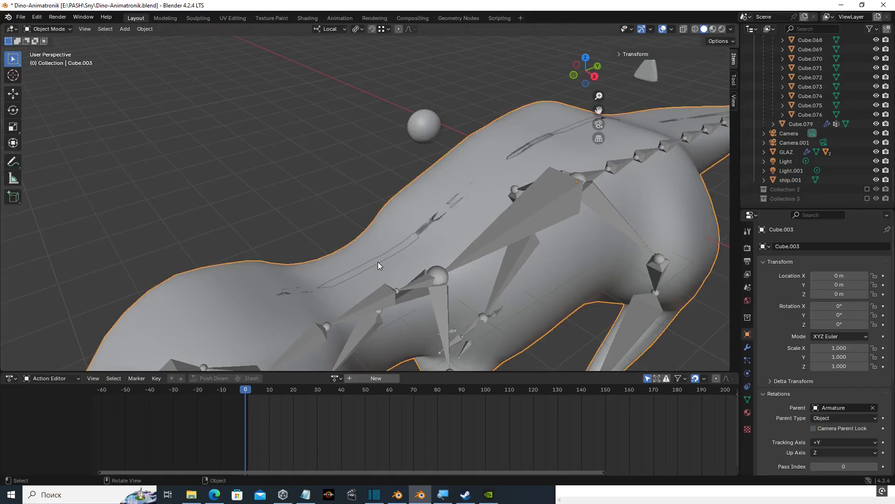
pyautogui.click(379, 263)
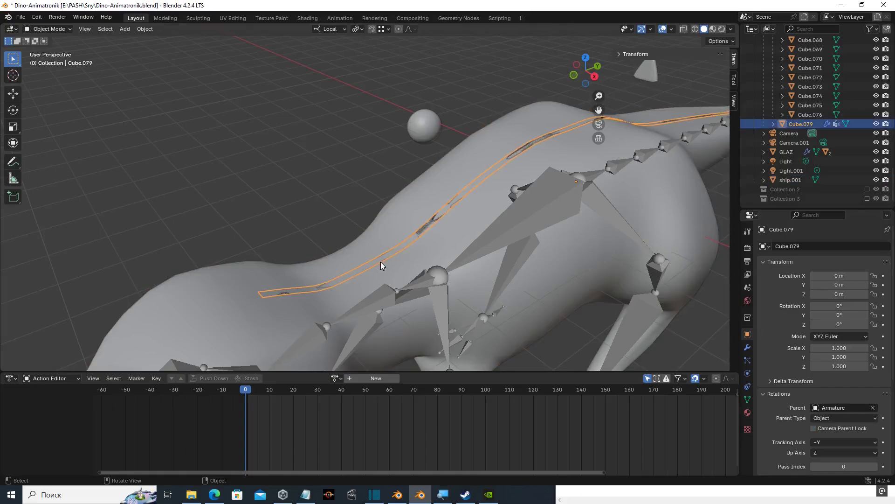
pyautogui.scroll(-6, 794, 332)
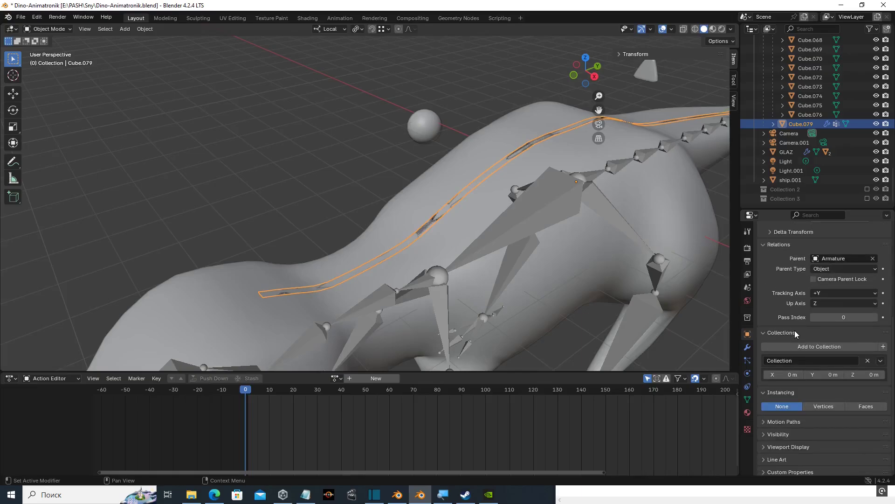
pyautogui.click(852, 406)
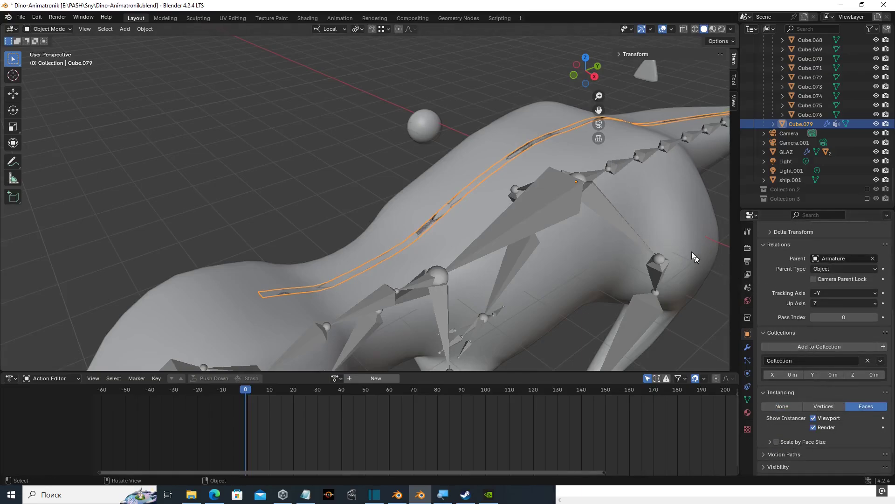
# - Set Cube.079, the narrow back strip, as the parent of the ship.001 spike
pyautogui.click(653, 76)
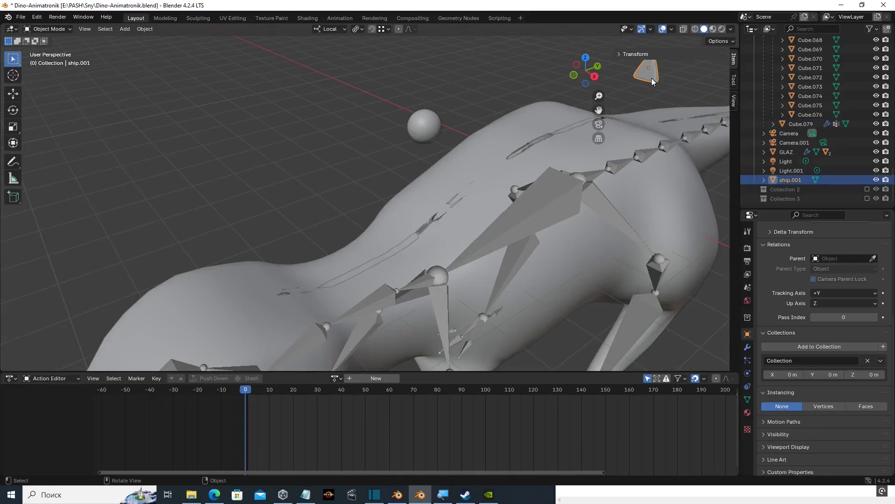
pyautogui.click(551, 136)
pyautogui.click(552, 132)
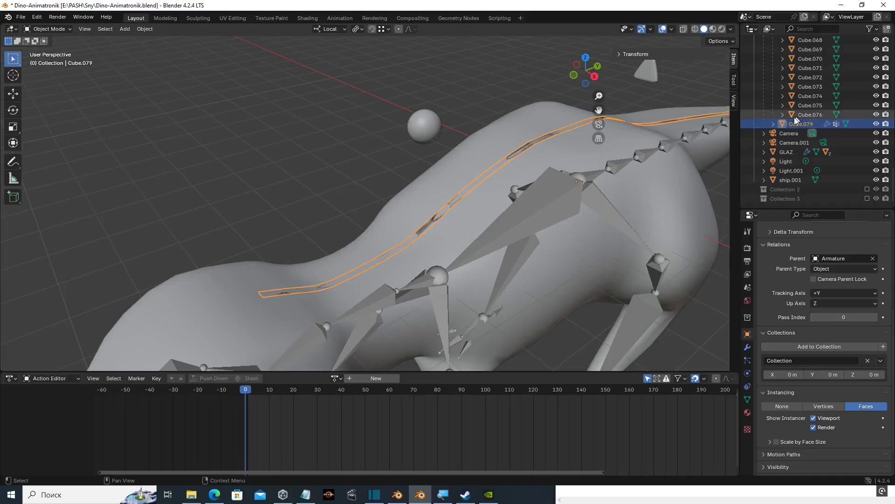
pyautogui.click(650, 74)
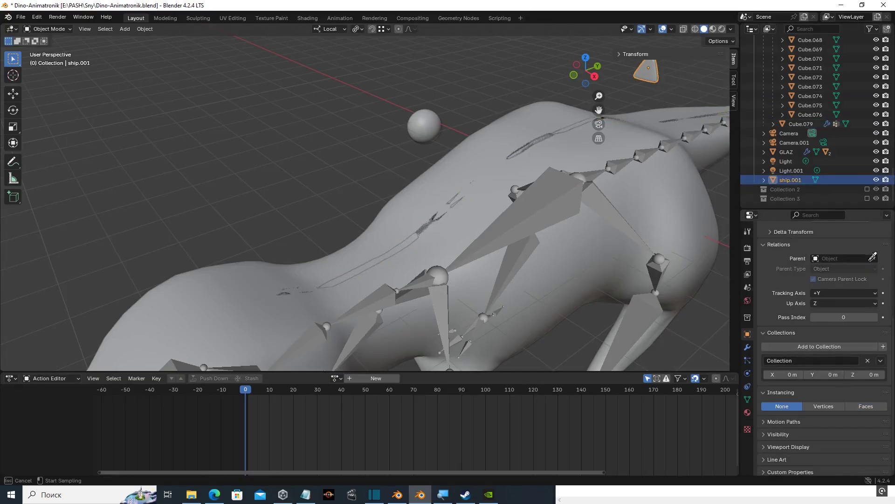
pyautogui.click(856, 257)
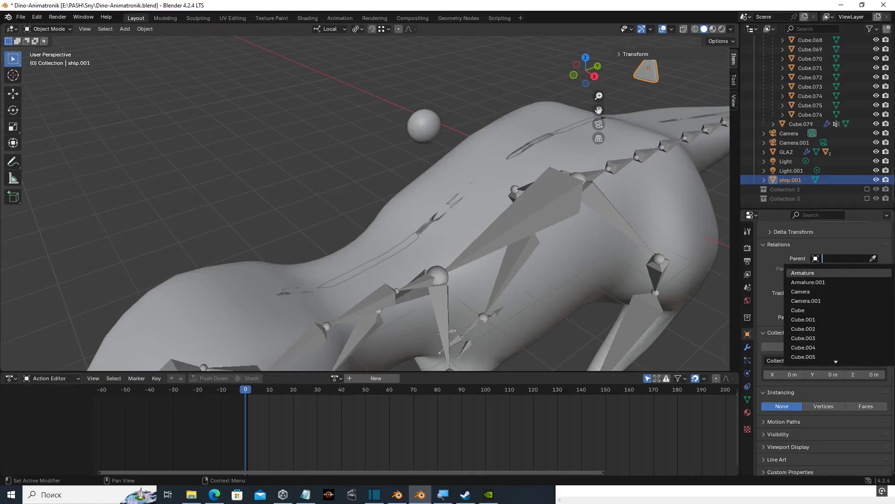
pyautogui.write('79')
pyautogui.click(840, 273)
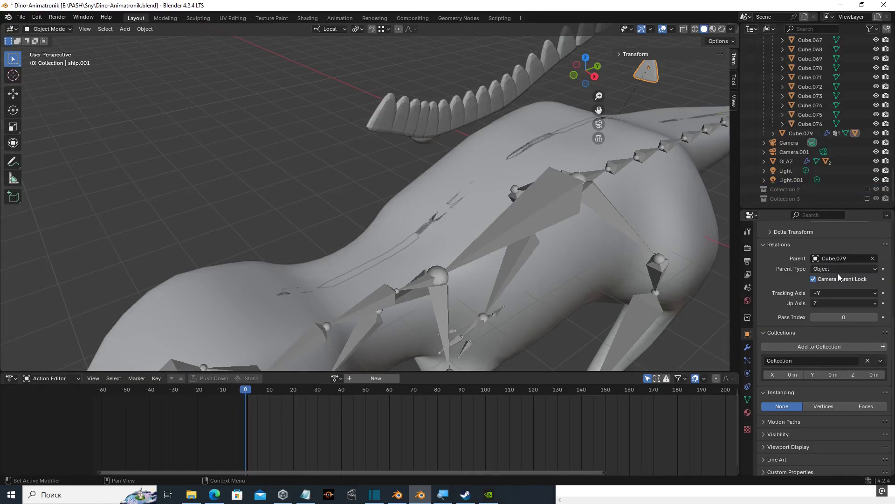
# - Clear the location of the ship.001 spike so its instances sit along the dinosaur's back
pyautogui.scroll(-8, 559, 218)
pyautogui.moveTo(559, 219); pyautogui.dragTo(531, 191, button='middle')
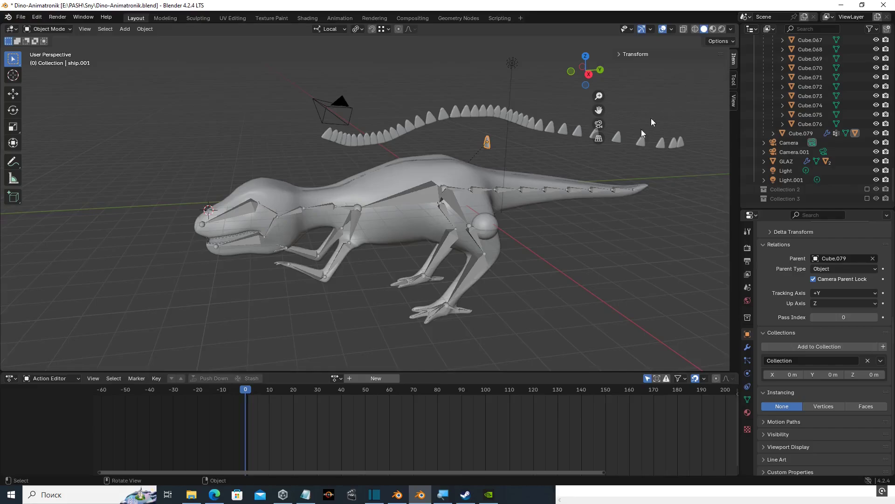
pyautogui.hotkey('alt', 'g')
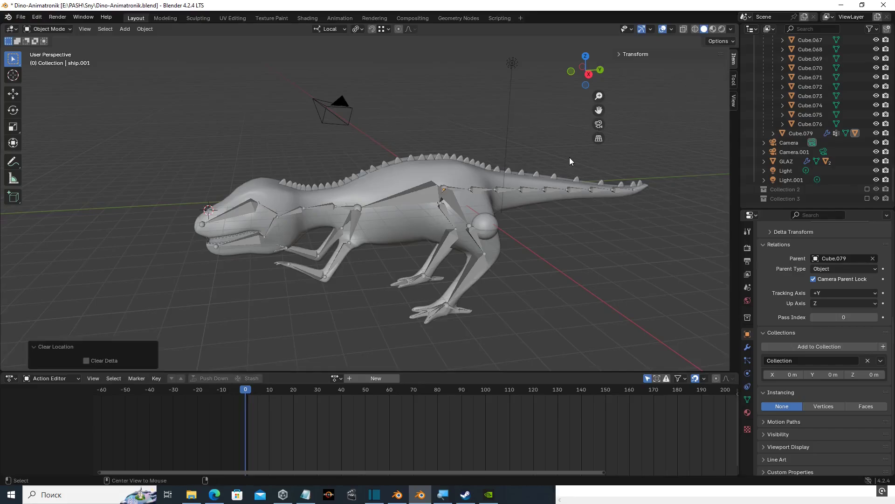
pyautogui.scroll(3, 438, 205)
pyautogui.keyDown('shift'); pyautogui.moveTo(438, 206); pyautogui.dragTo(463, 193, button='middle'); pyautogui.keyUp('shift')
# - Test how the spikes follow the rig by trial-rotating two neck bones and the main spine bone in Pose Mode, cancelling each rotation
pyautogui.click(354, 211)
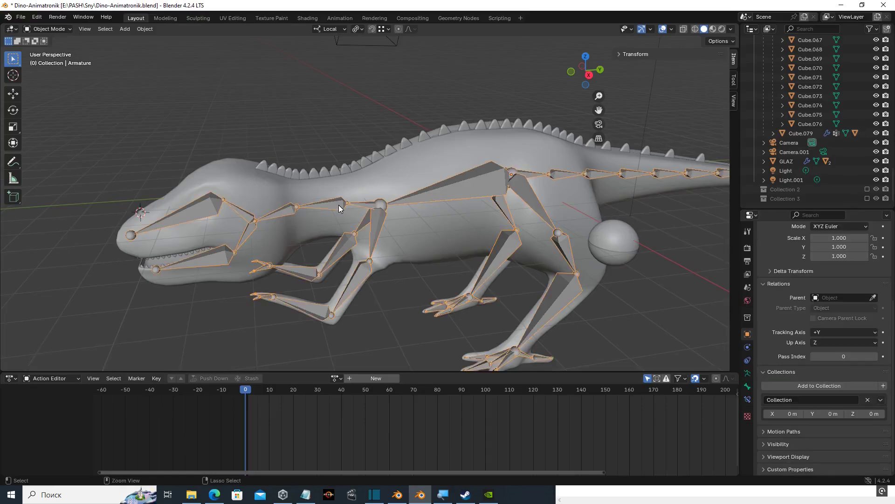
pyautogui.hotkey('ctrl', 'Tab')
pyautogui.click(343, 205)
pyautogui.press('r')
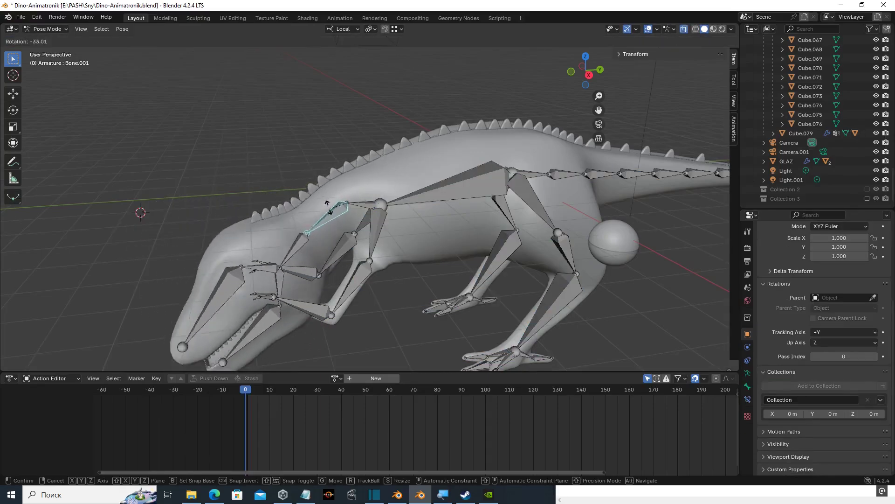
pyautogui.rightClick(350, 205)
pyautogui.click(367, 205)
pyautogui.press('r')
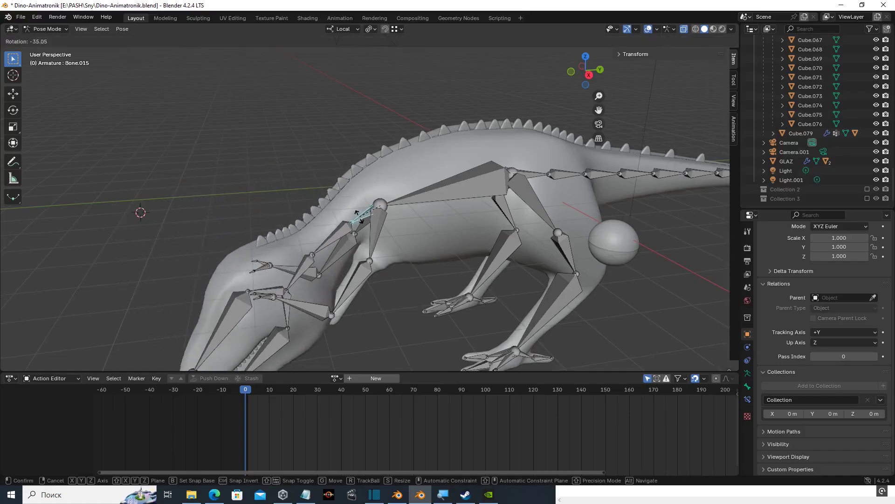
pyautogui.rightClick(370, 191)
pyautogui.click(420, 197)
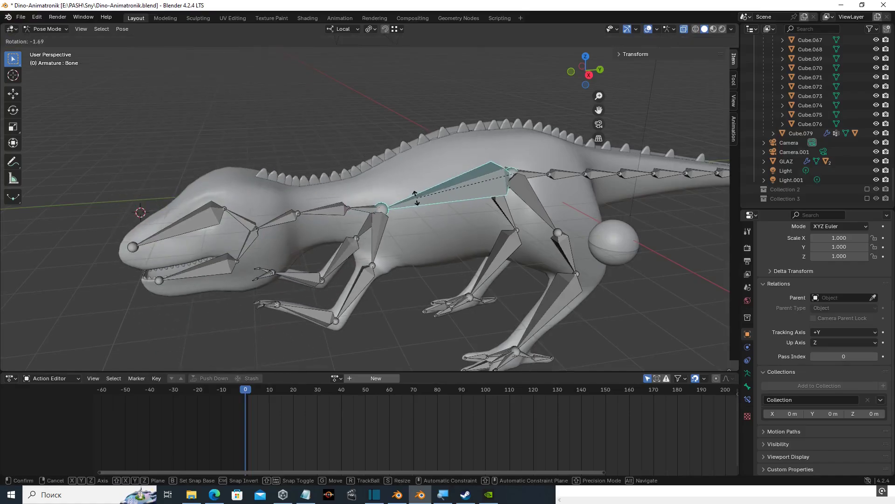
pyautogui.press('r')
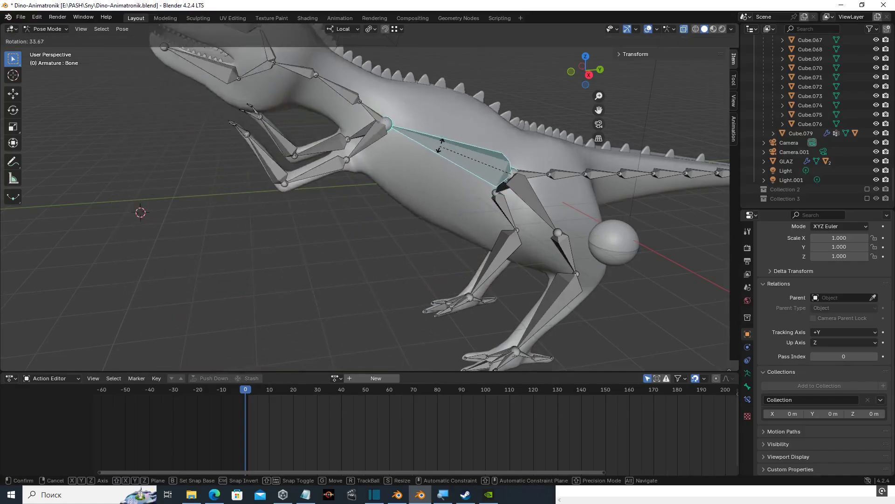
pyautogui.rightClick(453, 127)
pyautogui.hotkey('ctrl', 'Tab')
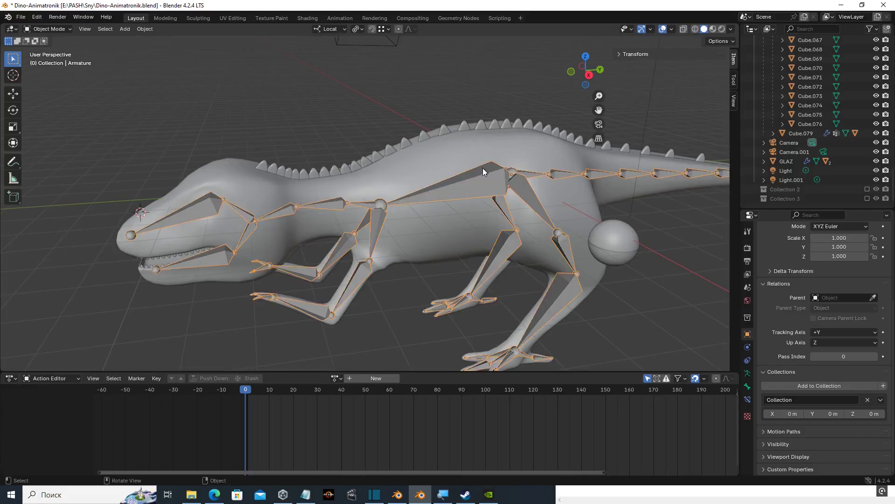
# - Test-move the whole armature in Object Mode to check that the spikes follow, and cancel the move
pyautogui.press('g')
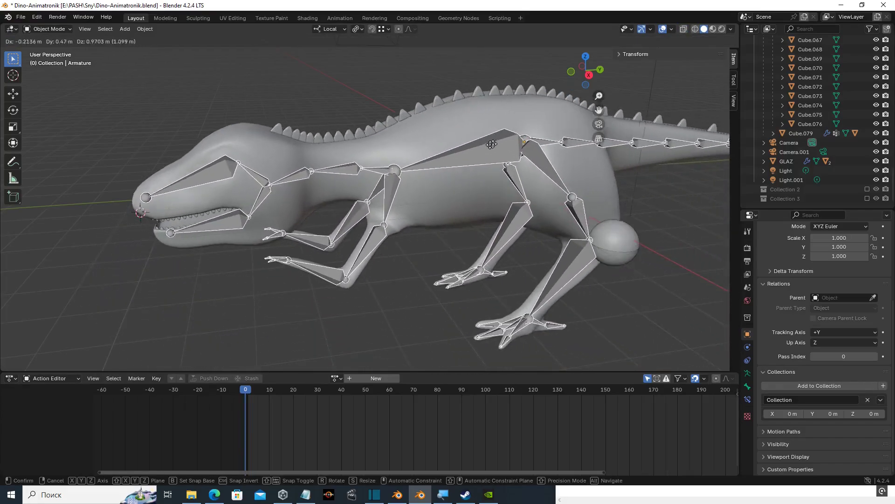
pyautogui.rightClick(511, 186)
pyautogui.scroll(-5, 509, 182)
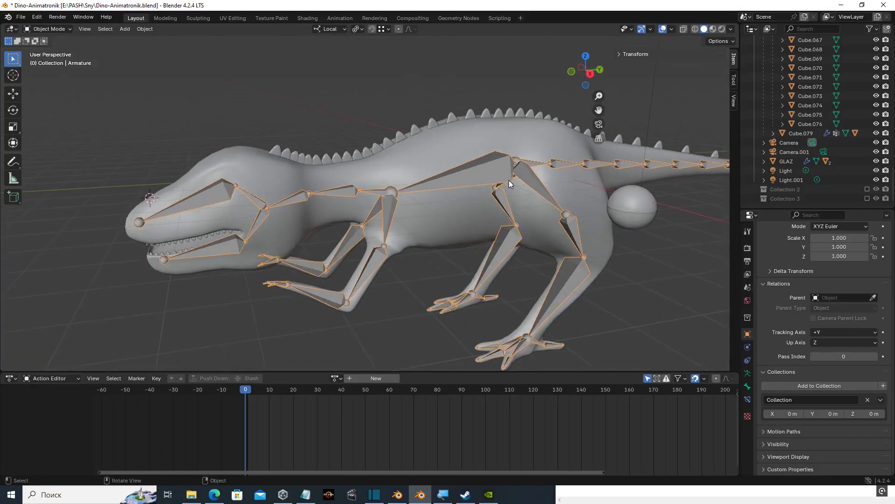
pyautogui.moveTo(542, 184); pyautogui.dragTo(446, 231, button='middle')
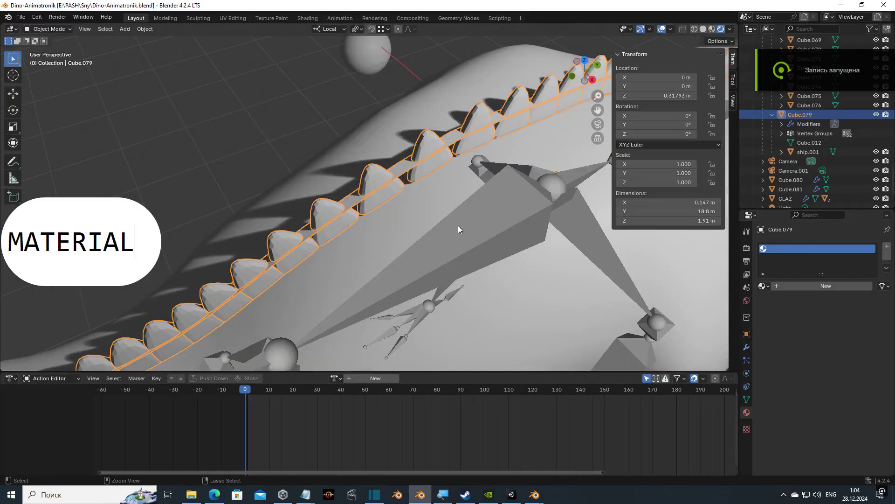
# - Create a new material on the Cube.079 back strip and name it shipiki_osnova
pyautogui.moveTo(458, 219); pyautogui.dragTo(457, 209, button='middle')
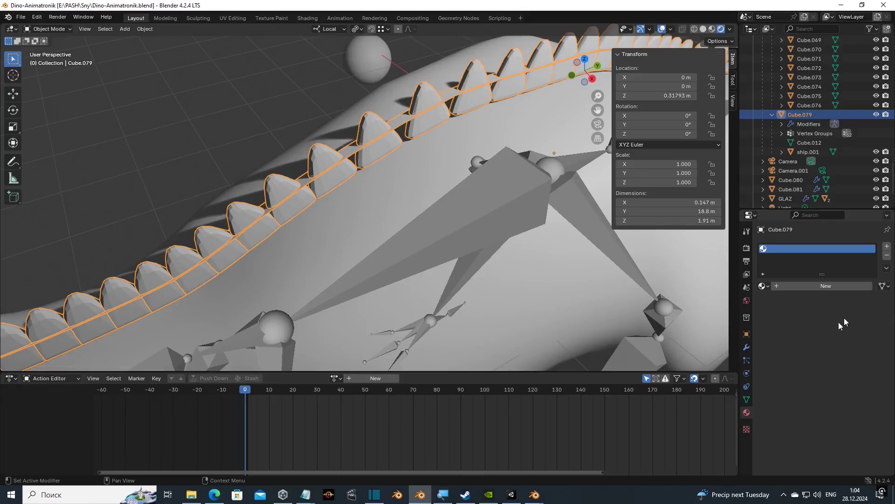
pyautogui.click(841, 288)
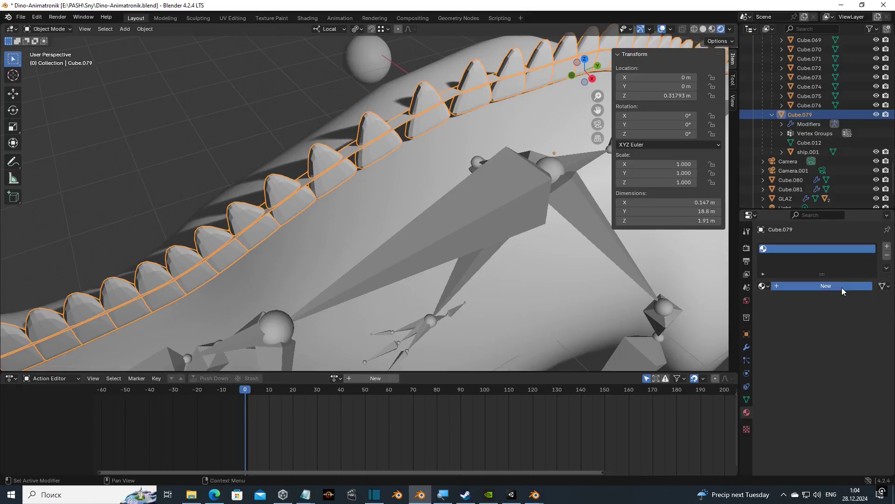
pyautogui.click(823, 286)
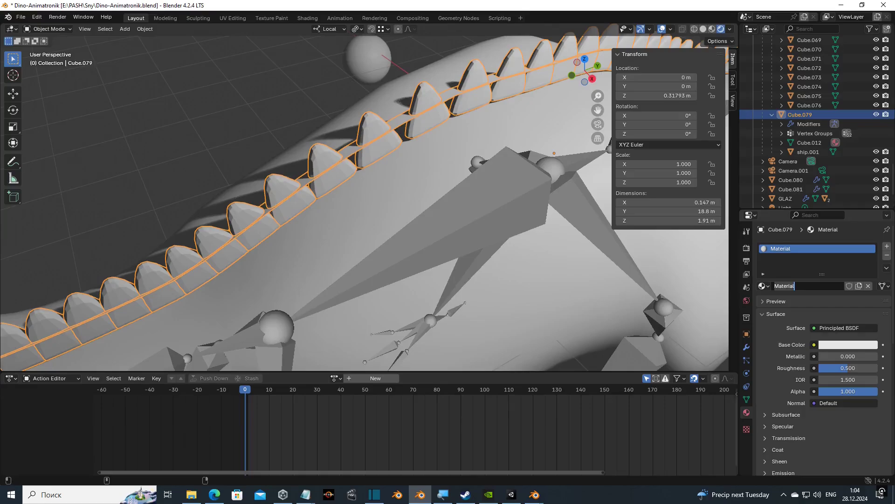
pyautogui.write('shipiki_osnova')
pyautogui.press('Return')
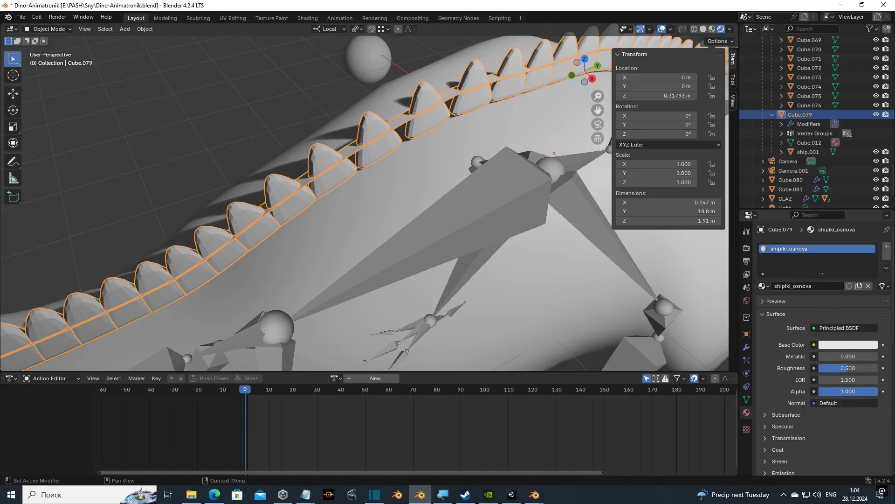
# - Set the shipiki_osnova material's alpha to 0, deselect the strip and inspect the spikes along the back
pyautogui.moveTo(866, 391); pyautogui.dragTo(819, 392)
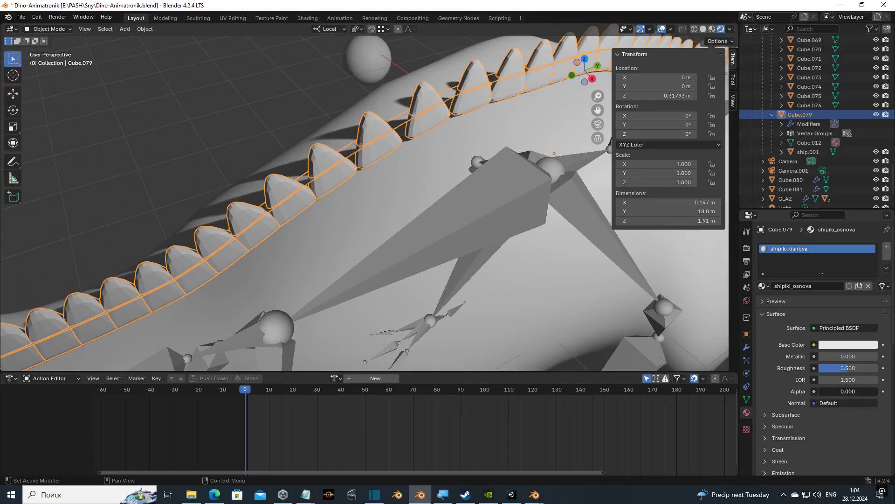
pyautogui.click(280, 108)
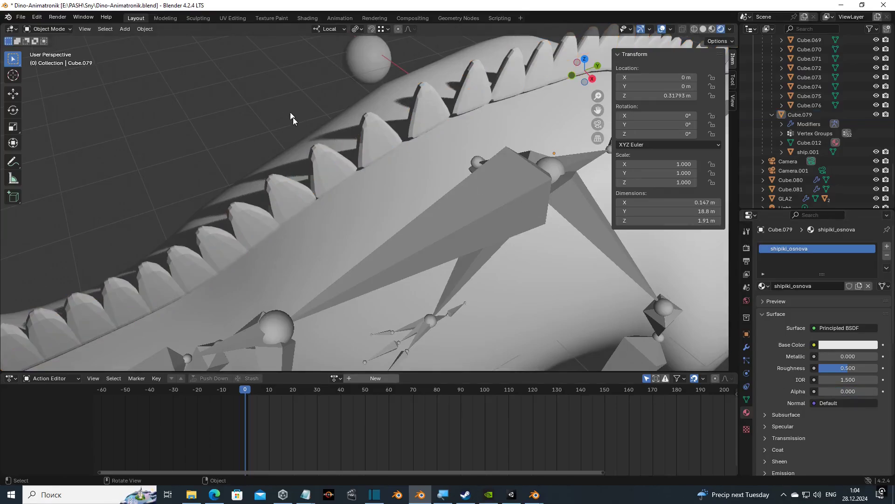
pyautogui.moveTo(313, 172); pyautogui.dragTo(321, 155, button='middle')
pyautogui.scroll(-3, 321, 154)
pyautogui.scroll(6, 319, 191)
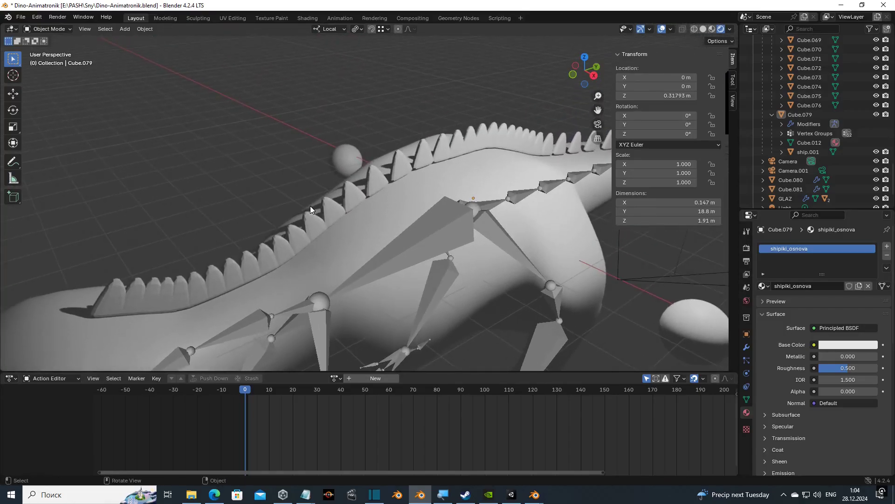